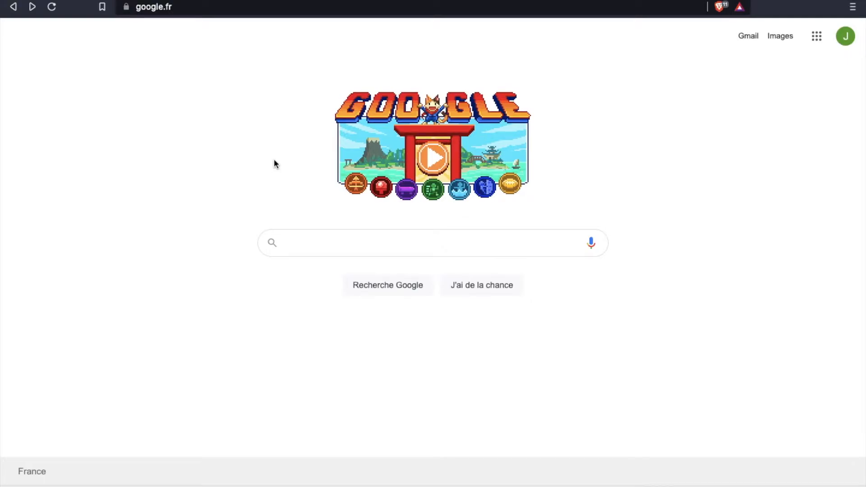
Step: Search Google for 'rubato avocat'
click(303, 245)
text(rubato)
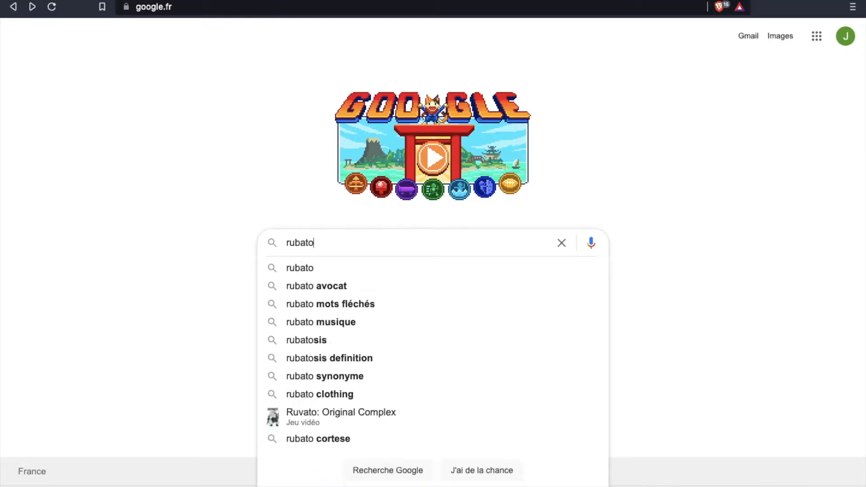
text( avocat)
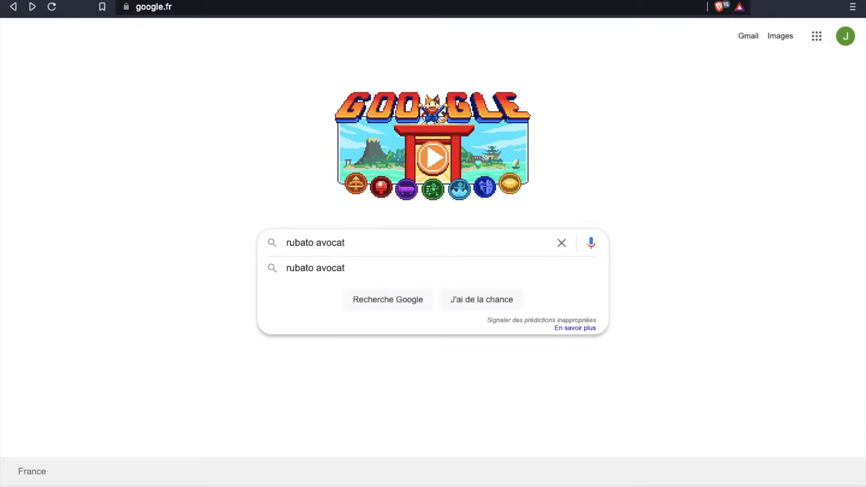
key(Return)
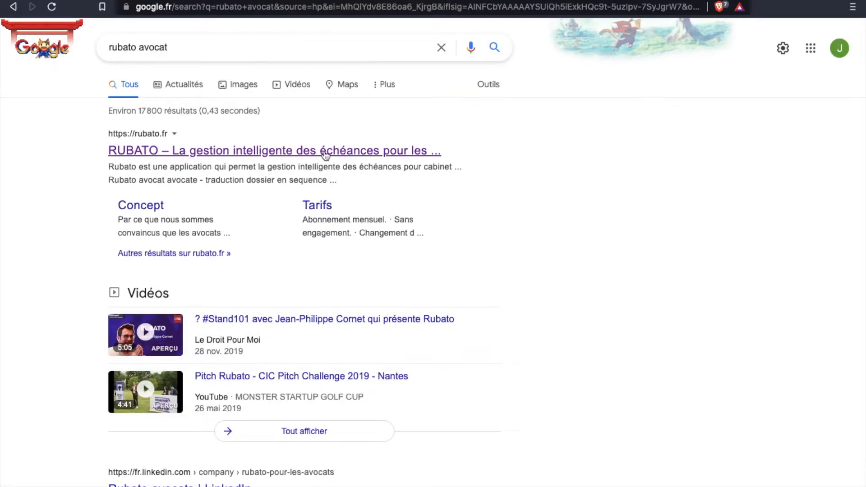
Step: Open the rubato.fr result and close the promotional audit pop-up
click(292, 155)
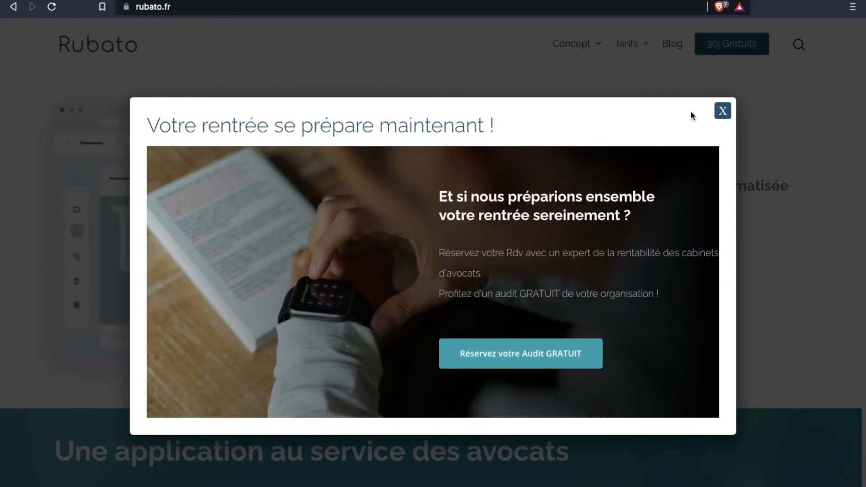
click(723, 116)
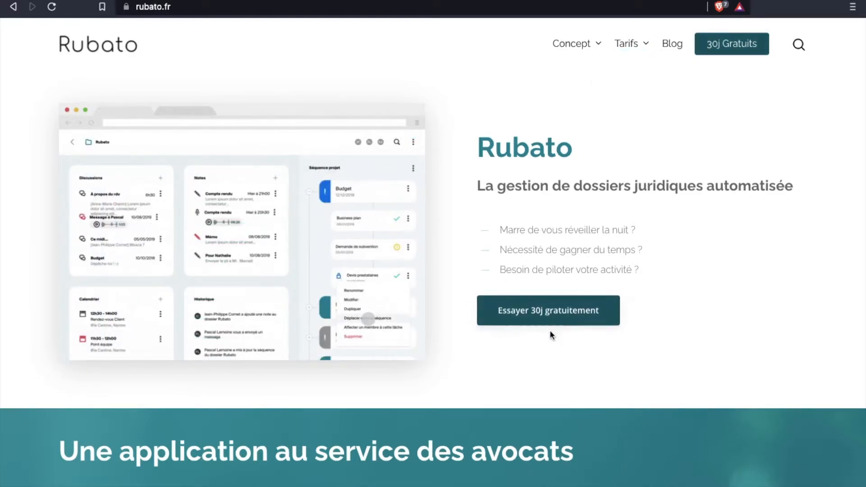
Step: Start the free 30-day trial and enter firm name 'Cabinet Rubato' and bar 'Nantes'
click(567, 311)
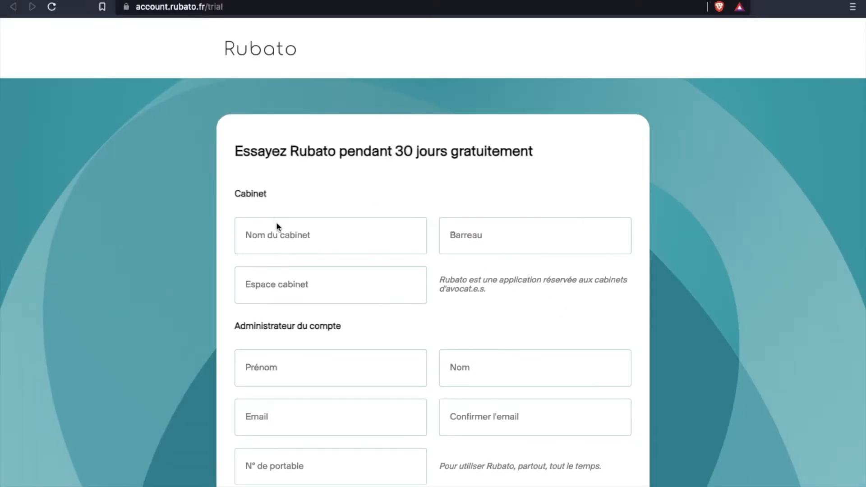
click(285, 236)
scroll(285, 236, down, 5)
scroll(285, 235, up, 5)
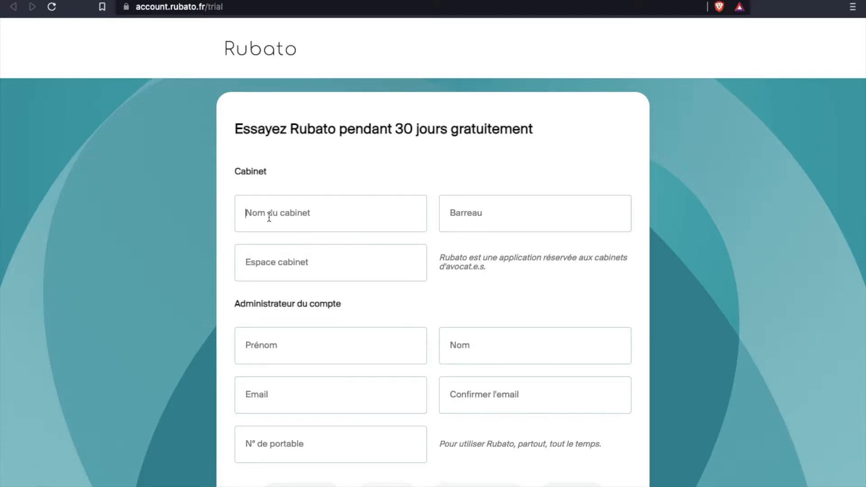
text(Cabinet)
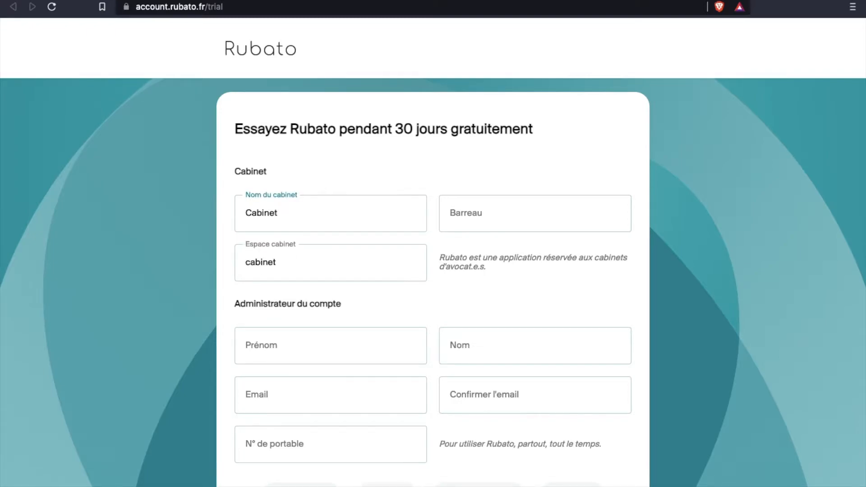
text( Rubato)
click(481, 219)
text(Nantes)
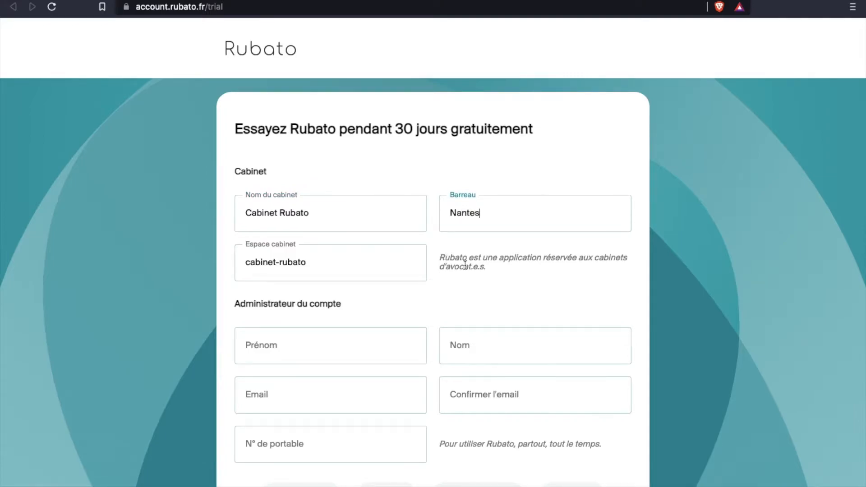
scroll(463, 265, down, 3)
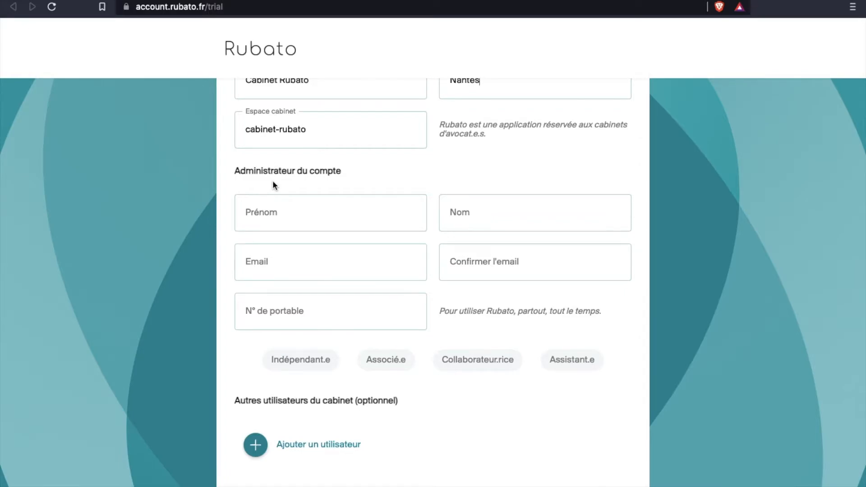
Step: Fill in the administrator's first name, last name, e-mail and mobile number
click(266, 216)
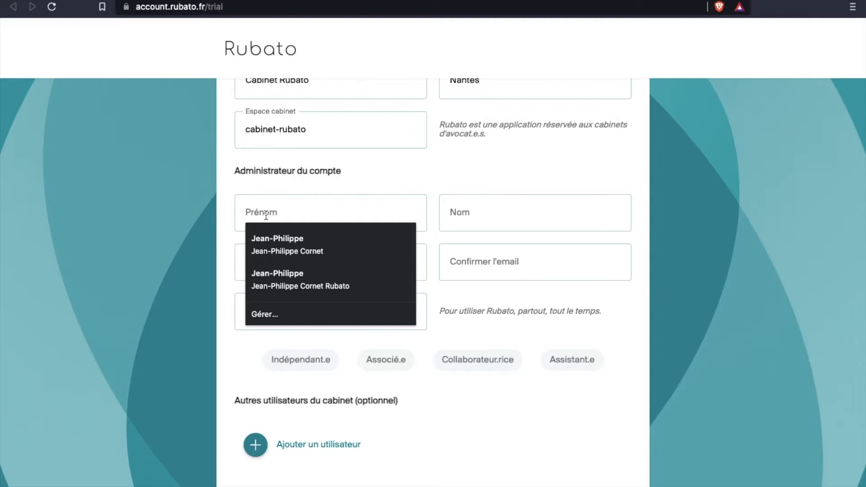
click(272, 240)
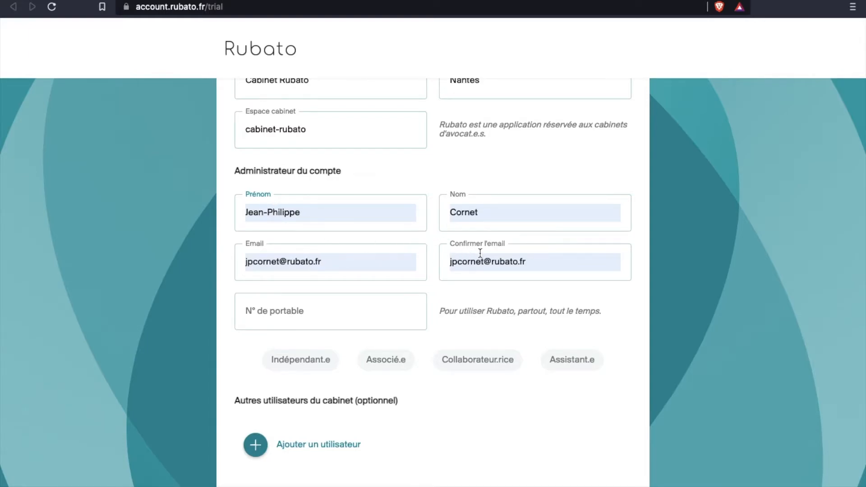
click(325, 311)
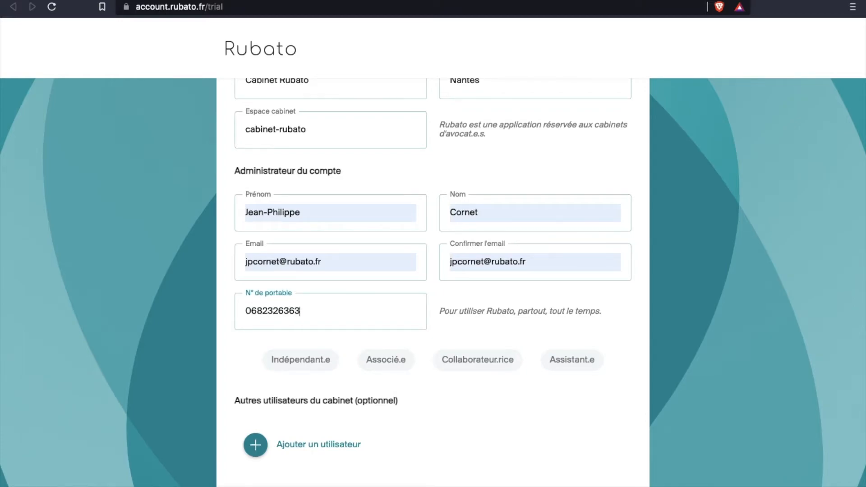
Step: Set the administrator's role to Associé.e and accept the CGV terms
click(385, 363)
scroll(420, 401, down, 2)
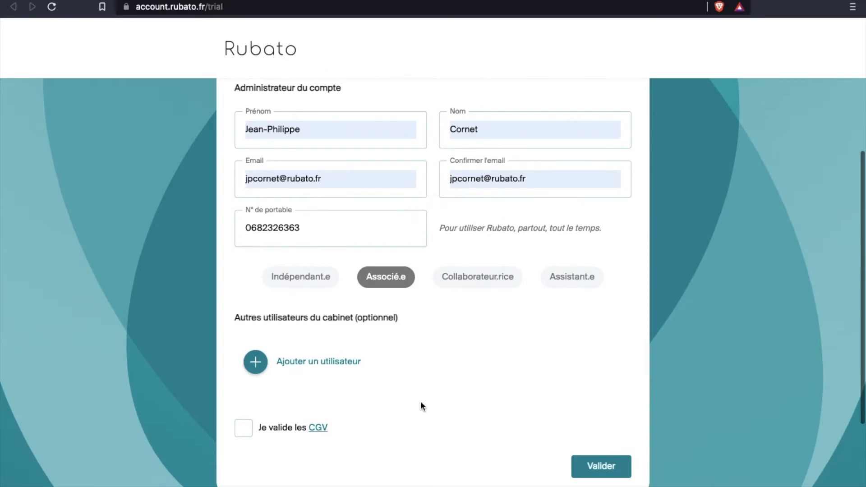
scroll(429, 315, up, 1)
scroll(429, 314, up, 1)
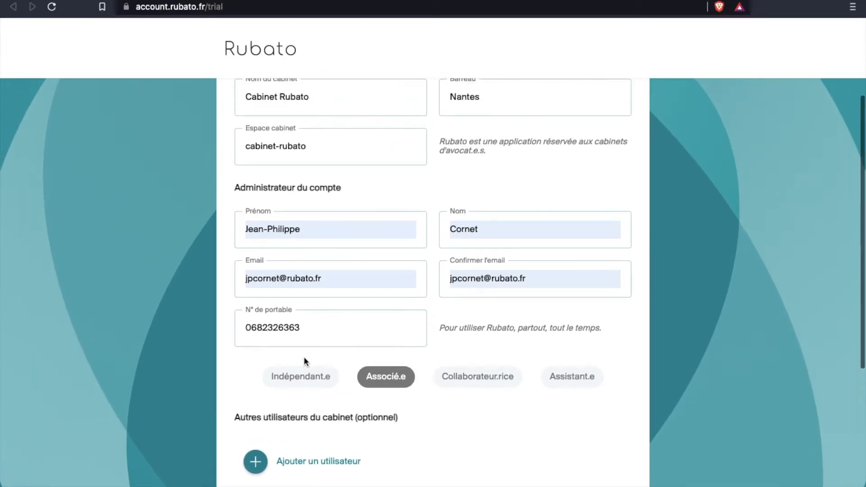
click(302, 376)
scroll(468, 407, down, 3)
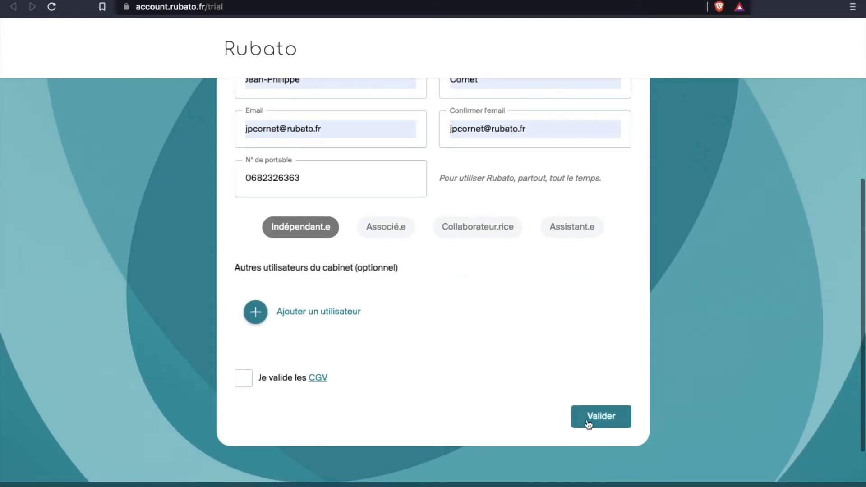
click(242, 383)
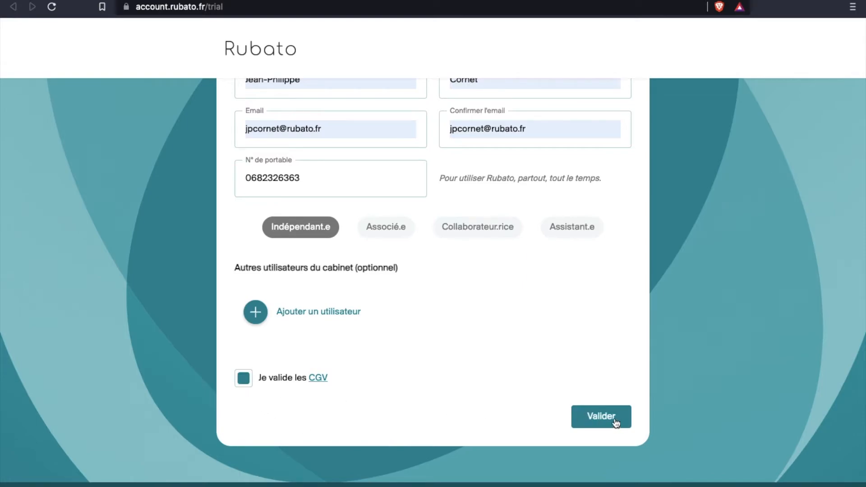
click(389, 224)
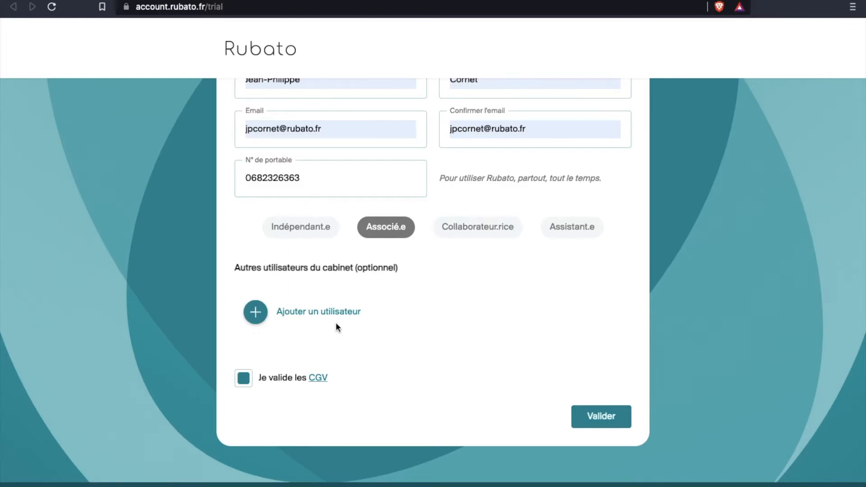
Step: Add a second user with their name, e-mail, an all-zero mobile and the Associé.e role
click(252, 311)
click(312, 117)
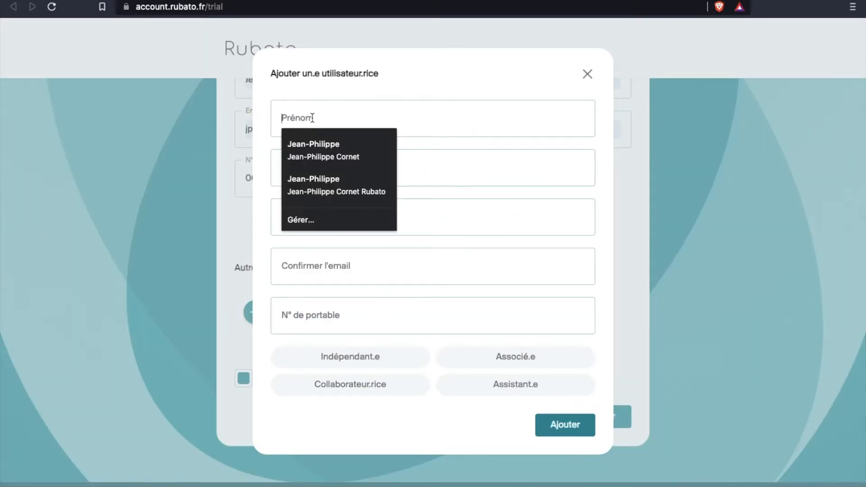
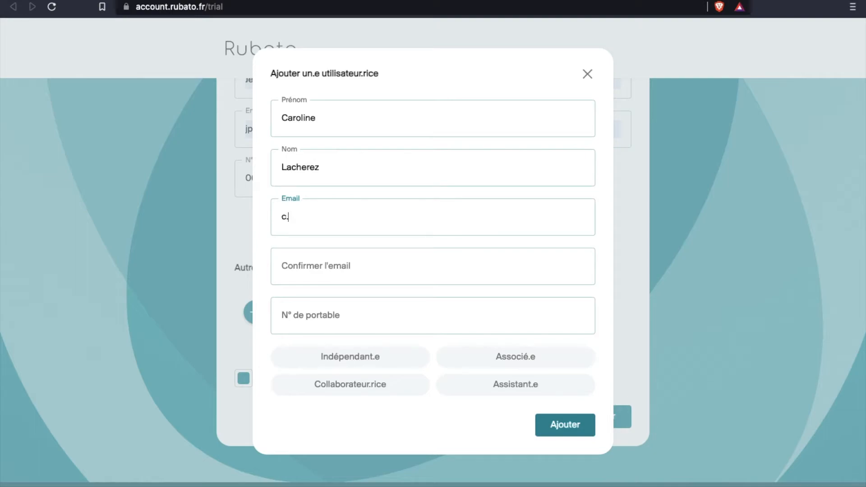
click(331, 273)
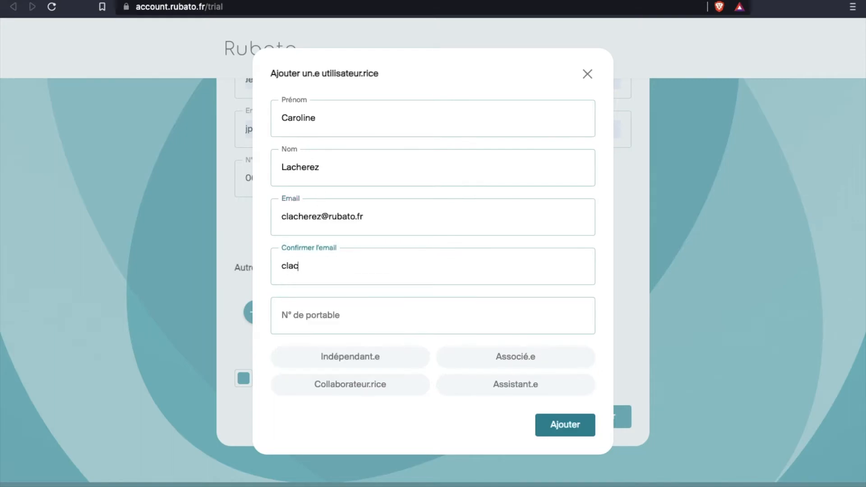
text(000000000)
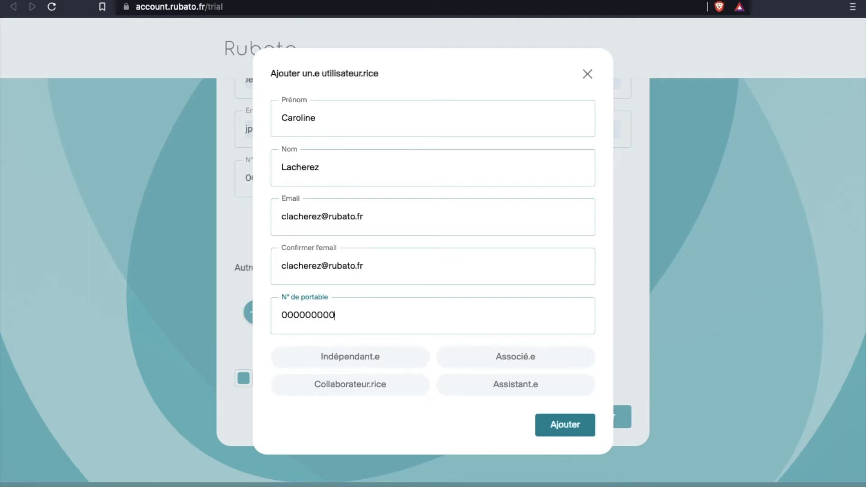
key(Left)
key(Left)
key(Left)
key(Left)
key(Left)
key(Left)
text(0)
click(507, 359)
click(588, 424)
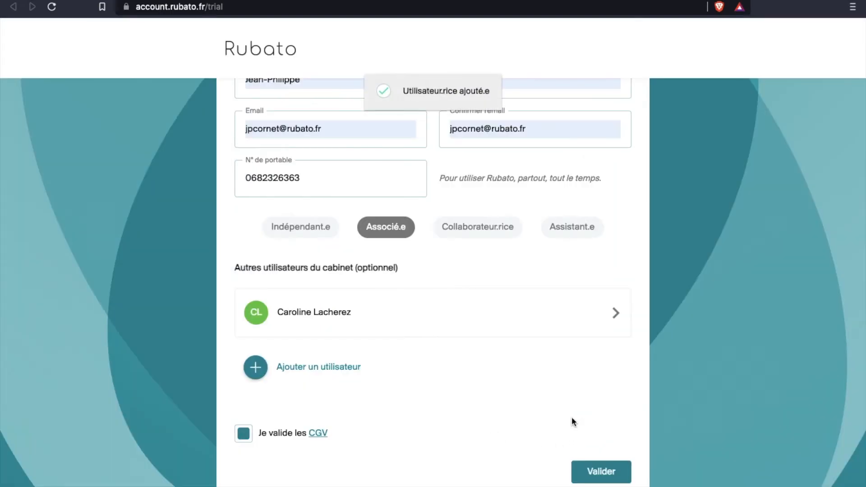
Step: Review the added user's details, then submit the trial signup with Valider
click(616, 312)
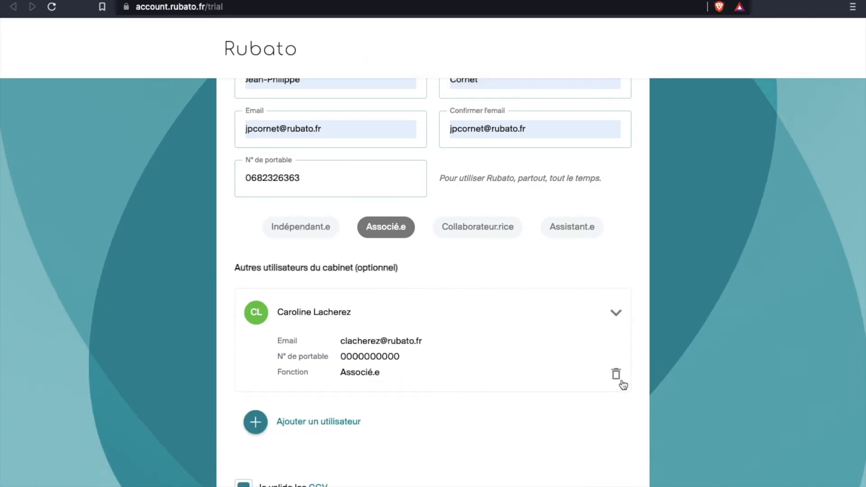
scroll(456, 385, down, 3)
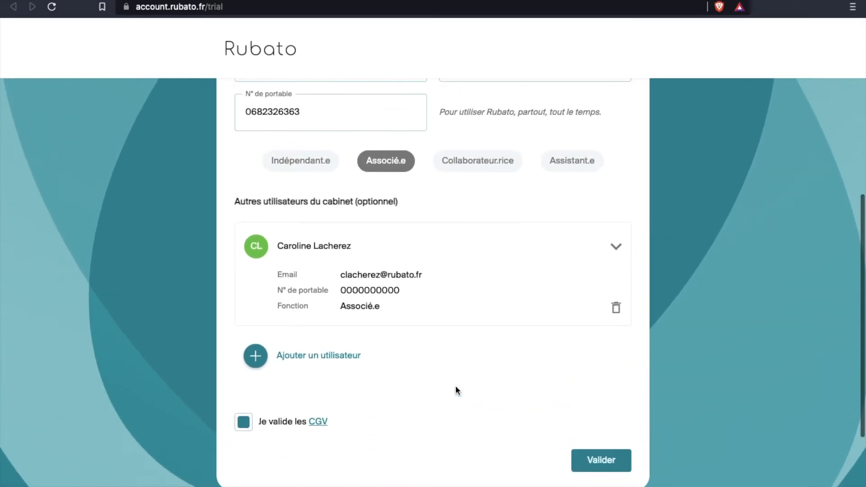
click(616, 247)
scroll(340, 266, up, 4)
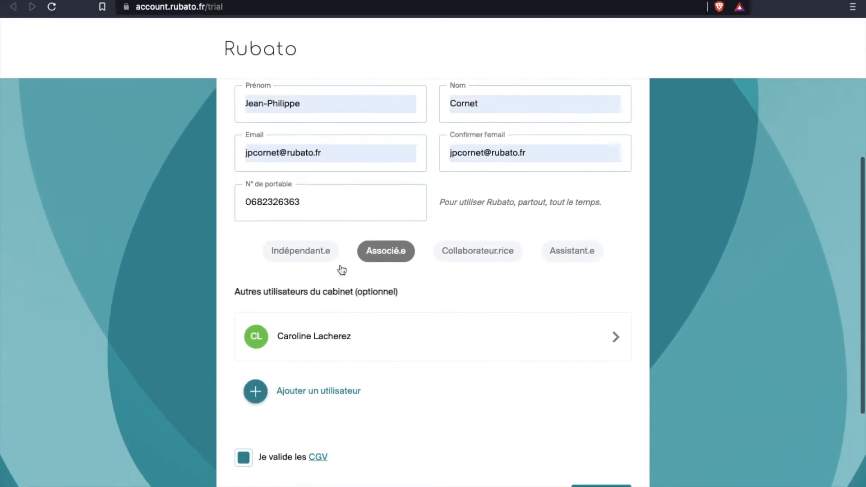
scroll(340, 267, up, 3)
scroll(336, 275, down, 4)
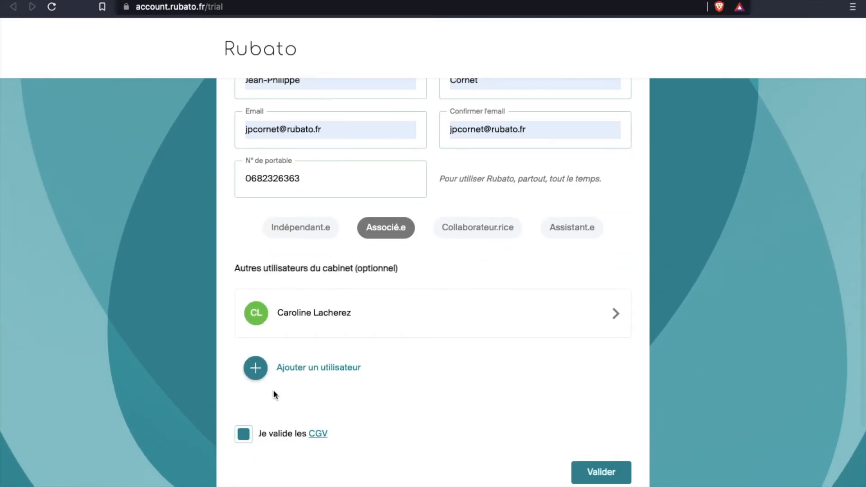
click(254, 369)
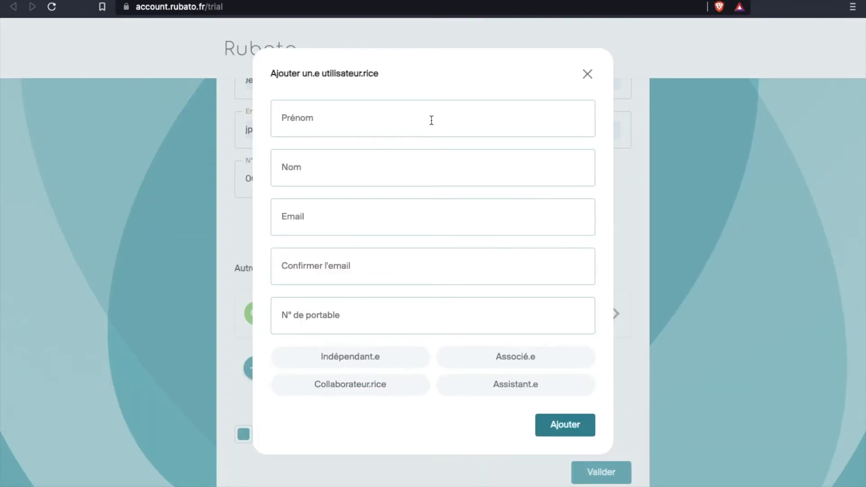
click(589, 73)
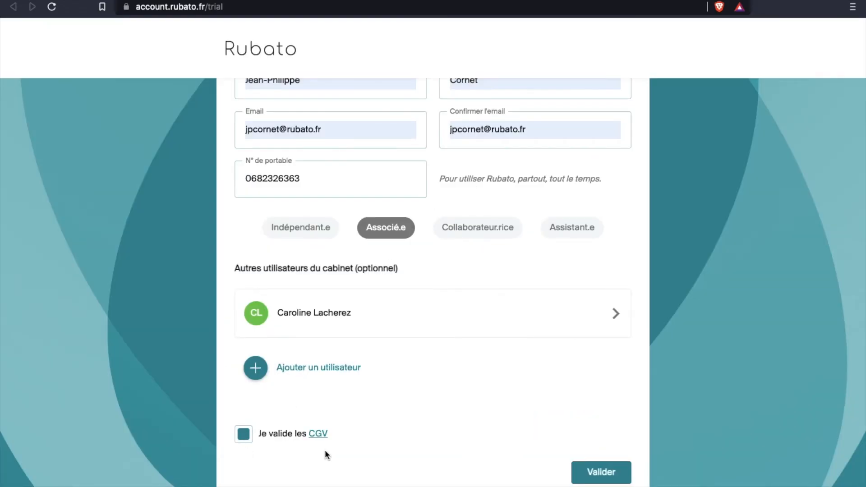
click(602, 473)
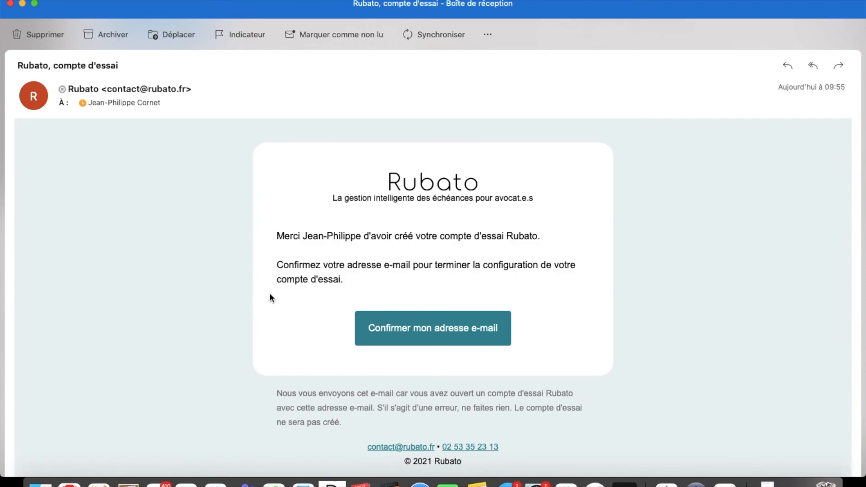
Step: Confirm the e-mail address from the 'Rubato, compte d'essai' message
click(450, 325)
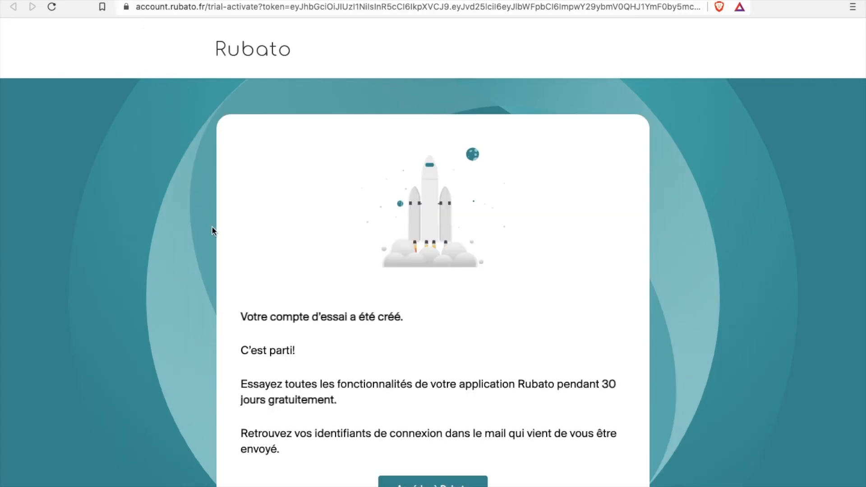
Step: Scroll the 'Rubato, bienvenue' e-mail to the login credentials and select the password
scroll(379, 302, down, 2)
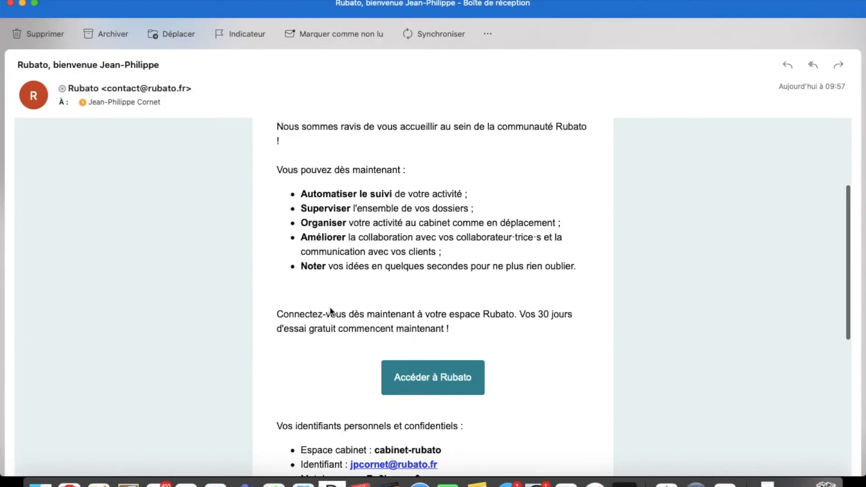
scroll(331, 313, down, 2)
drag(423, 433, 357, 432)
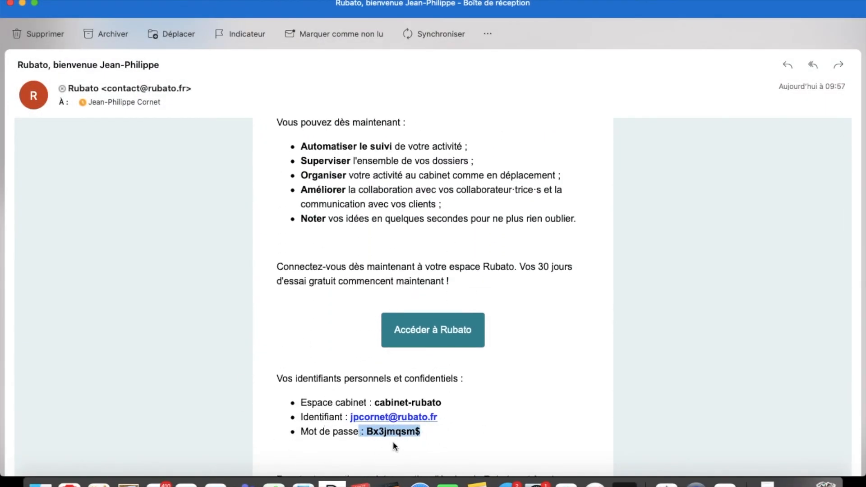